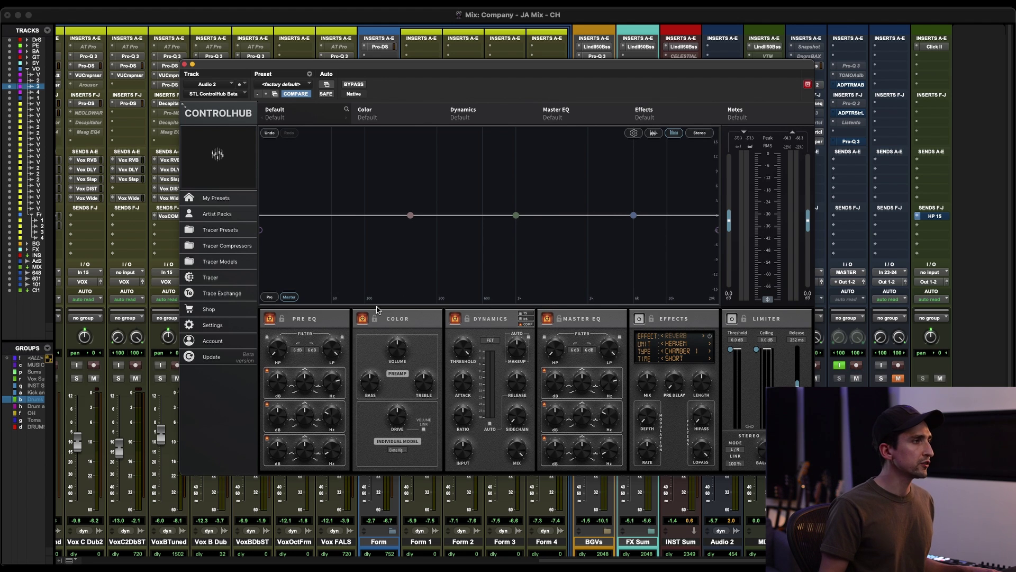
Expand the Tracer Models library in the sidebar to reveal the JWA MODELS folder.
left_click(229, 265)
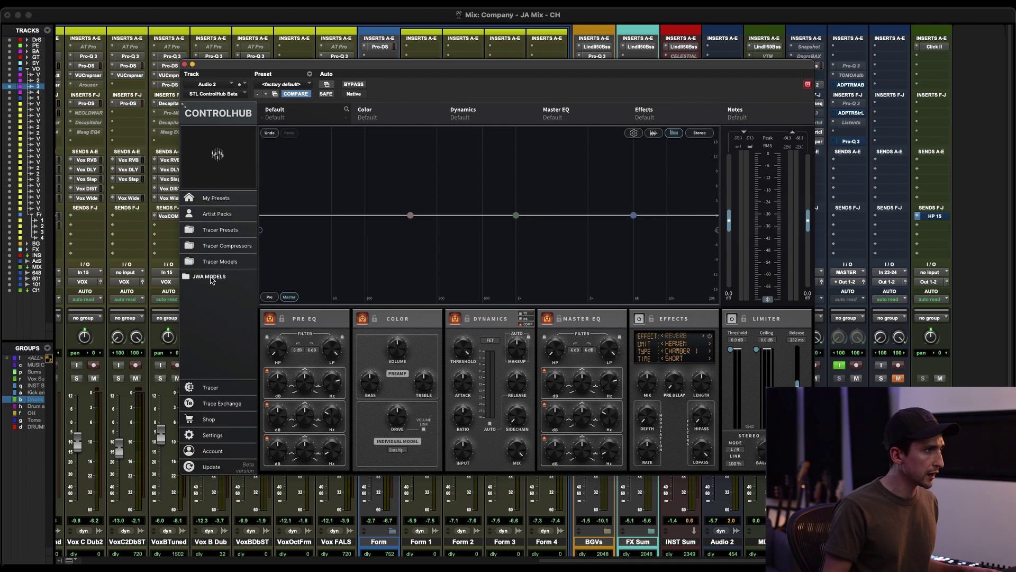
List the traces inside the JWA MODELS folder, with Deja Vu – MAXED checked.
left_click(210, 277)
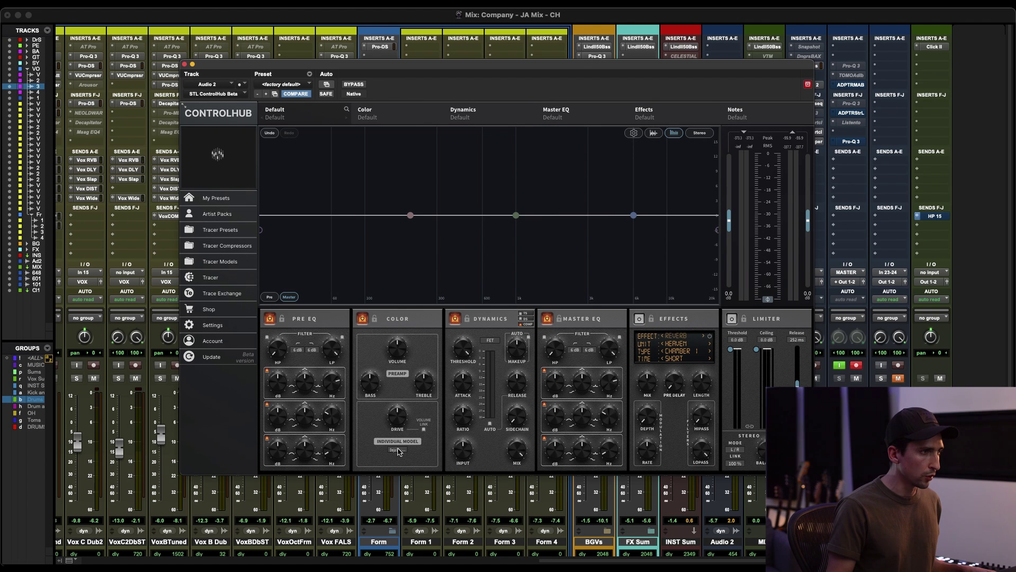
left_click(395, 451)
mouse_move(465, 467)
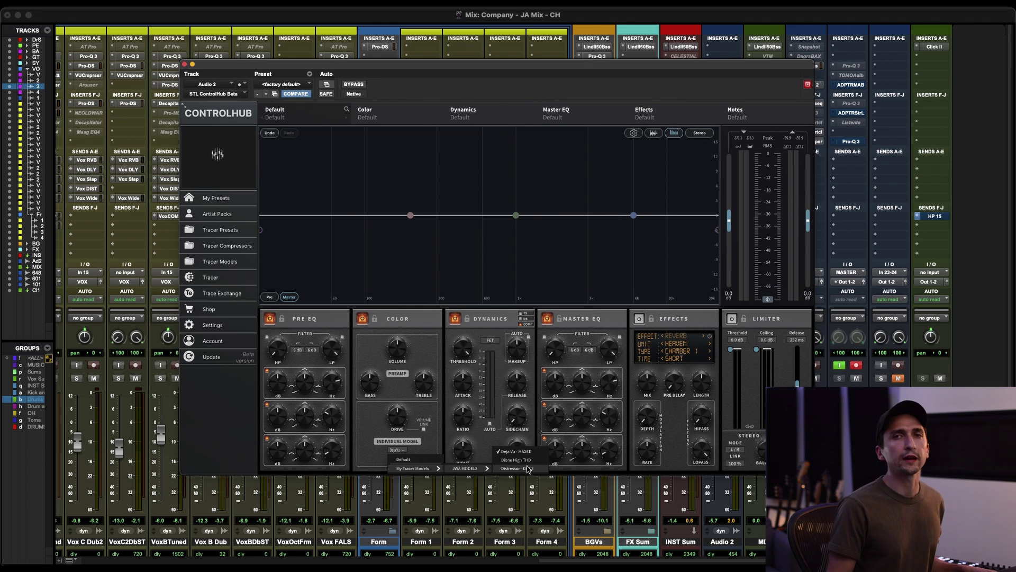
left_click(528, 469)
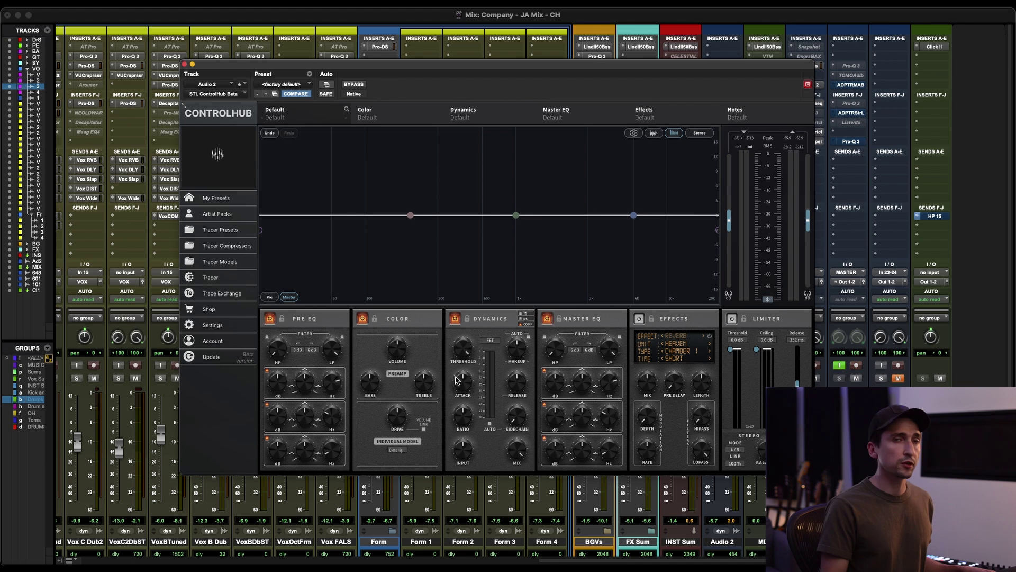
left_click(490, 342)
mouse_move(577, 368)
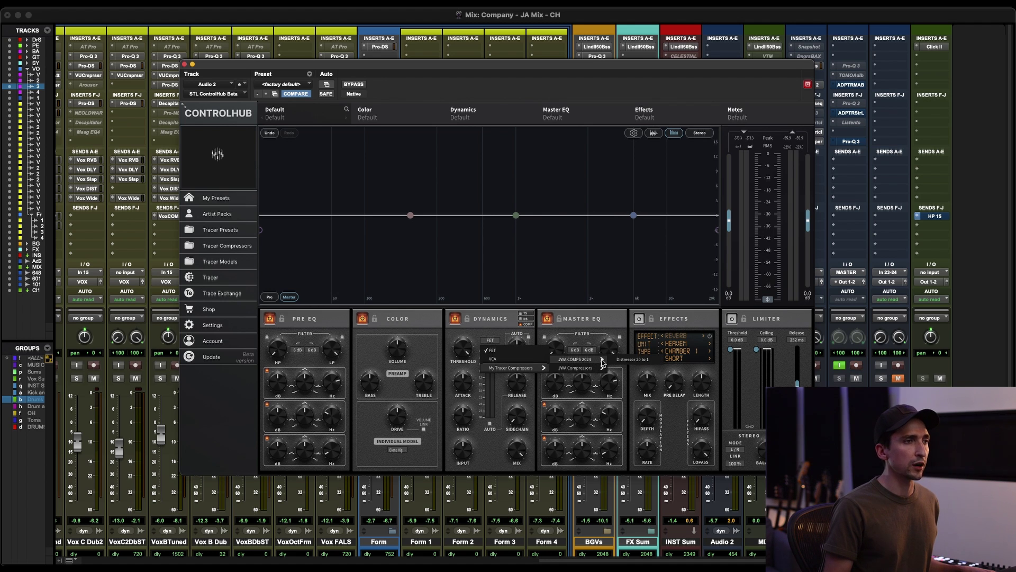
left_click(634, 359)
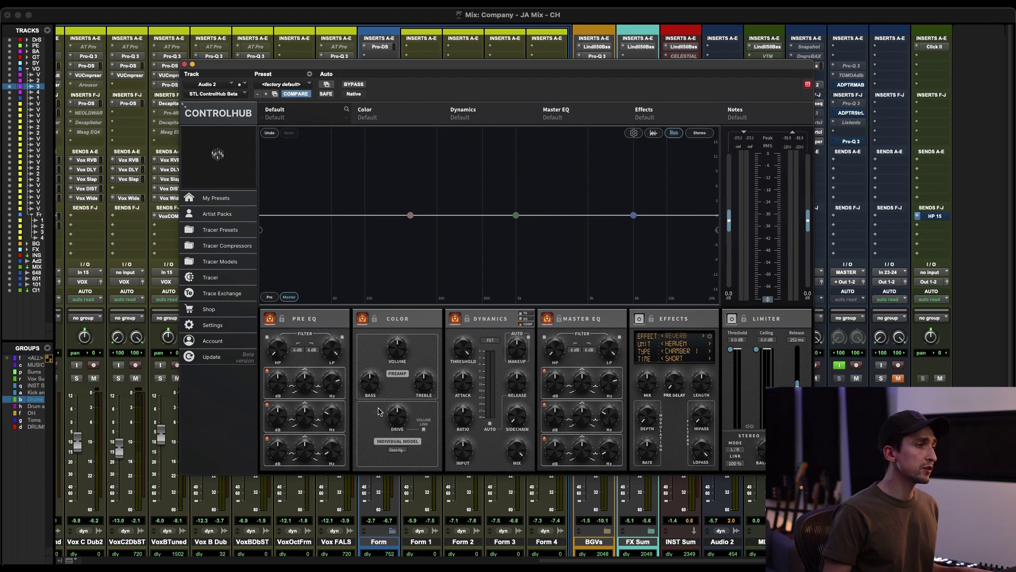
mouse_move(397, 416)
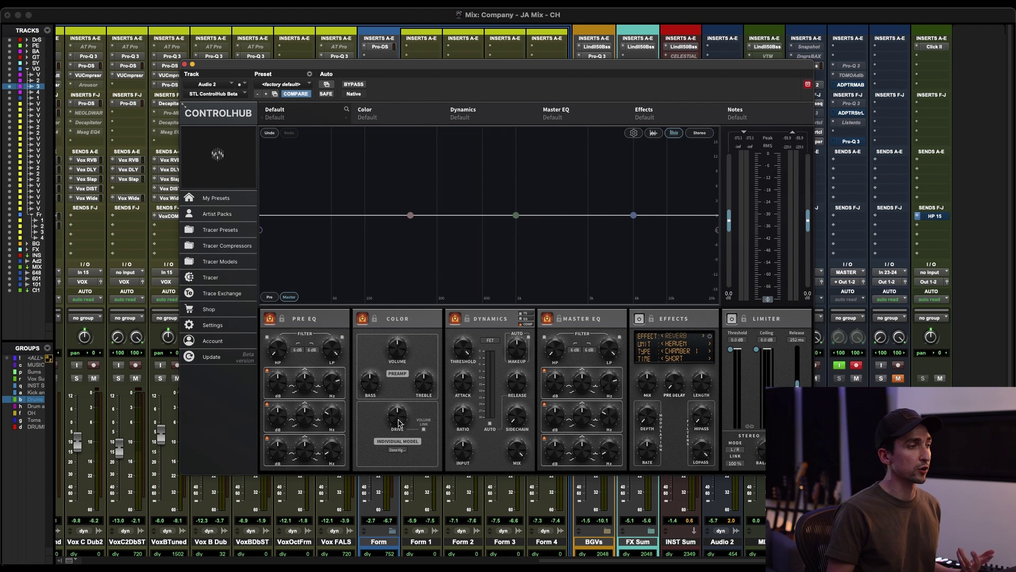
Turn the Color module's Drive knob down so the drive reads 7.3 dB.
mouse_move(399, 423)
left_mouse_down()
mouse_move(408, 445)
mouse_move(398, 419)
left_mouse_up()
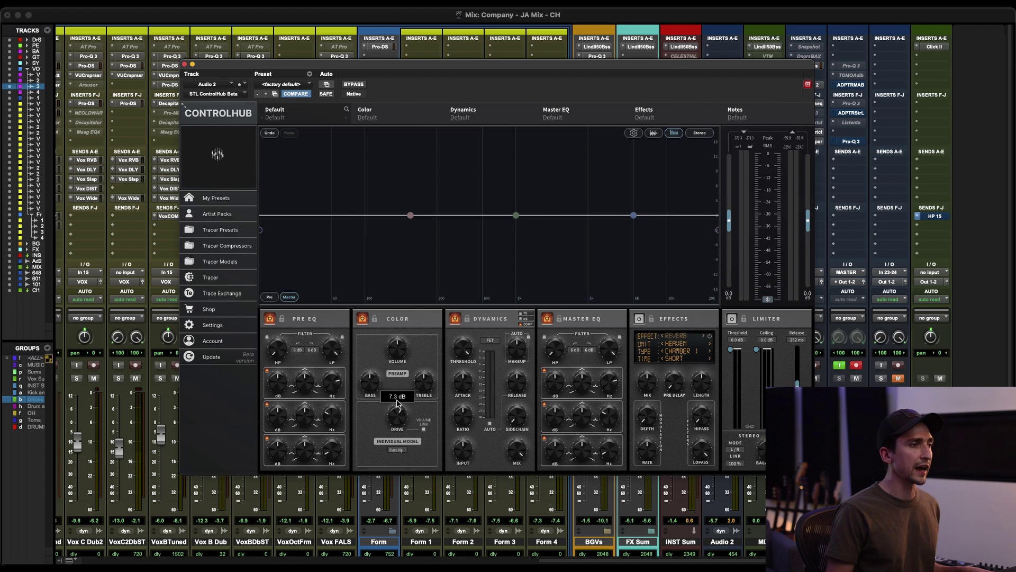